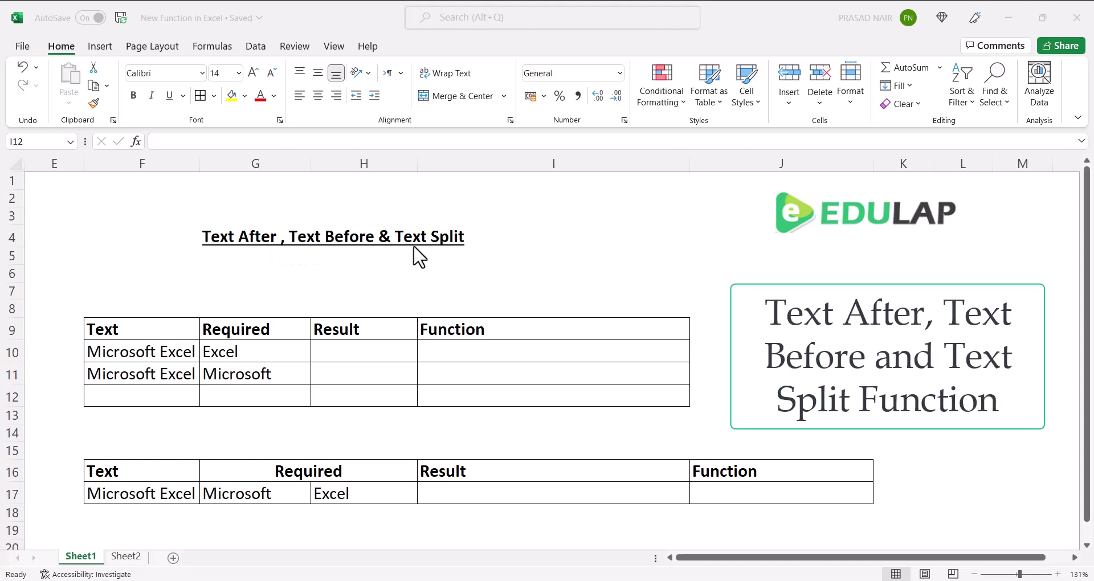
Review the source text in F10 and the required value in G10, then select H10
left_click(184, 351)
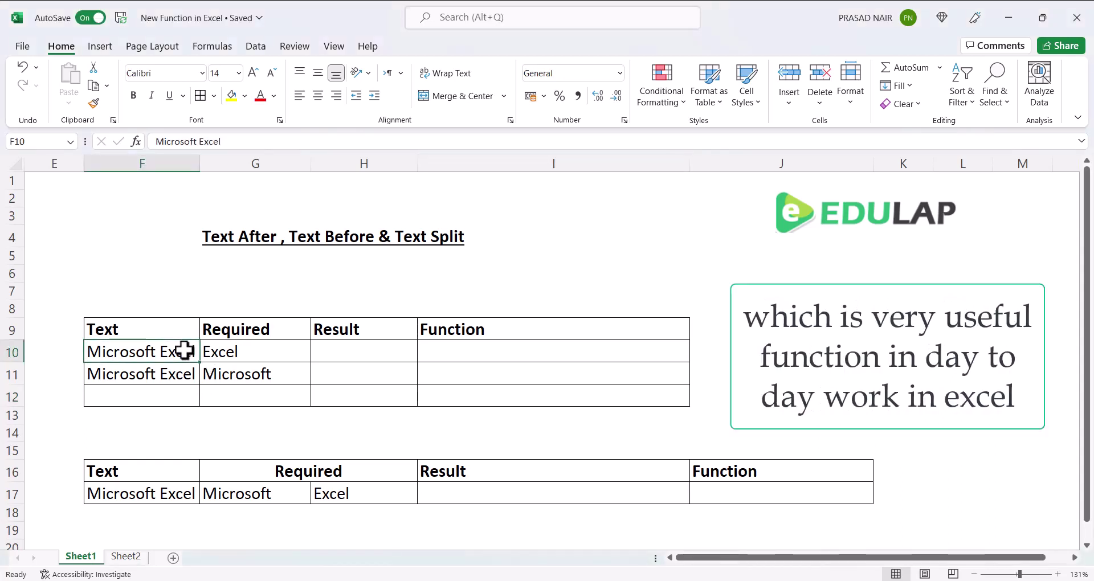
key("Right")
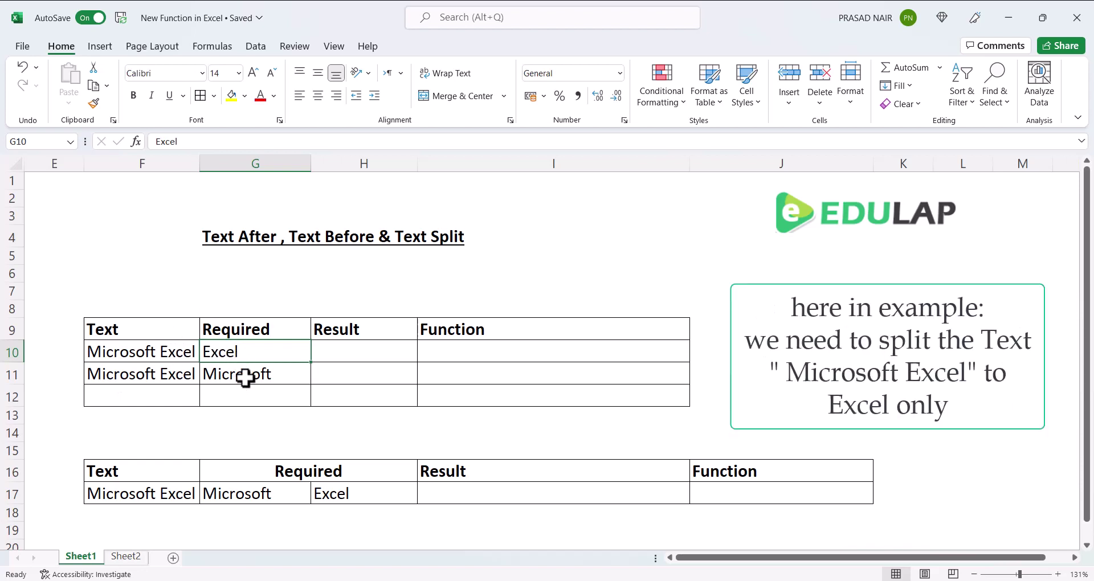
left_click(350, 352)
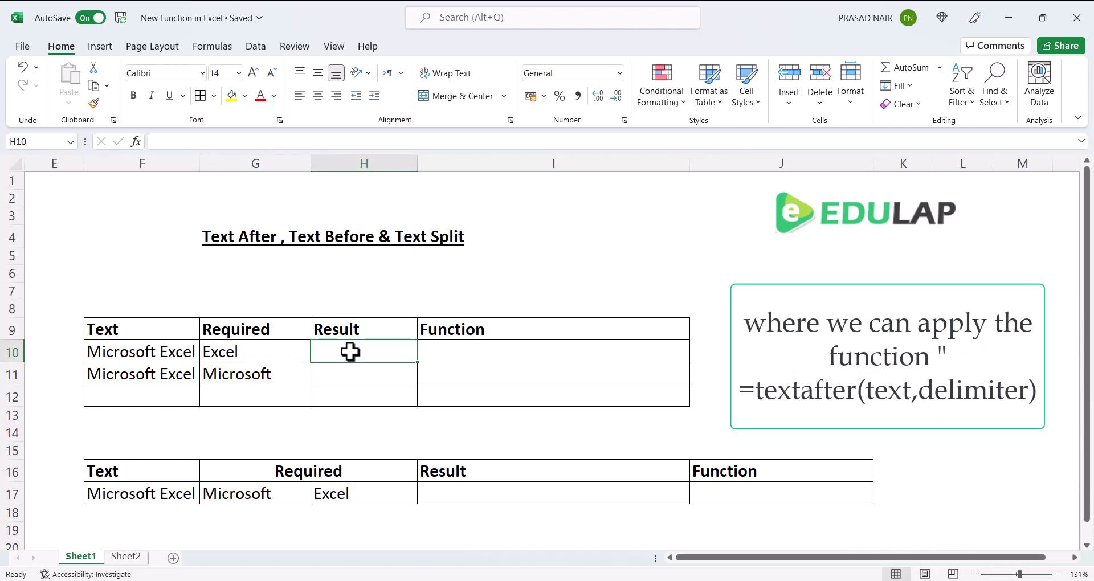
Enter =TEXTAFTER(F10," ") in H10 so it returns Excel
type("=")
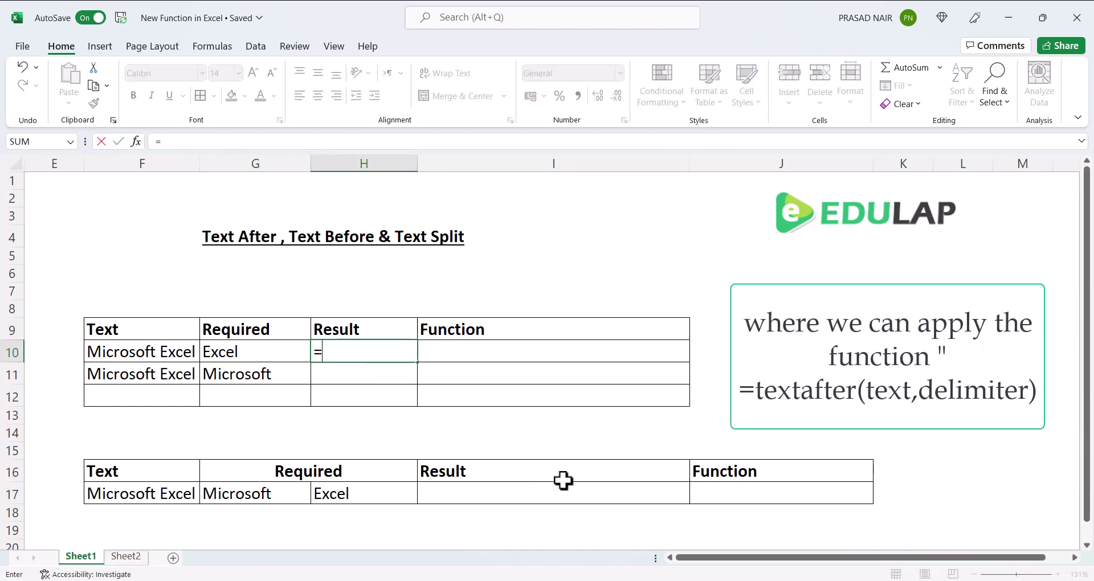
type("tex")
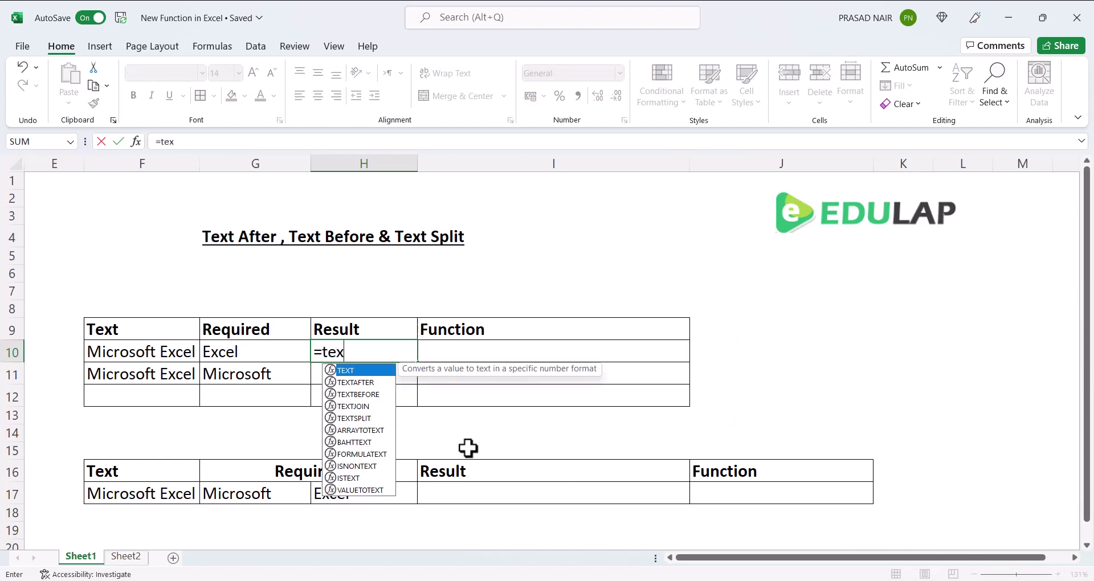
left_click(358, 383)
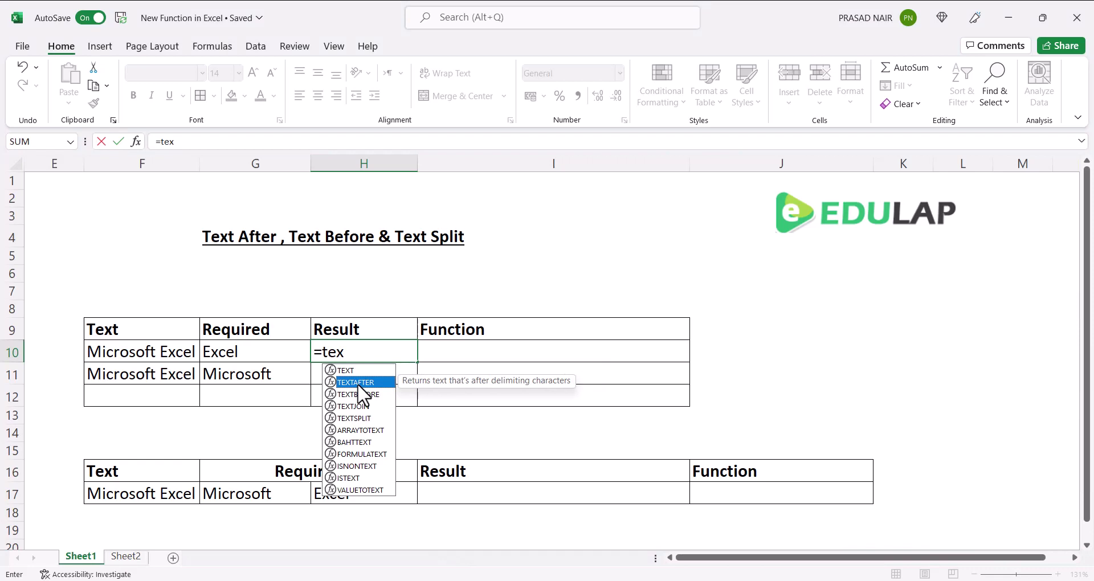
double_click(357, 383)
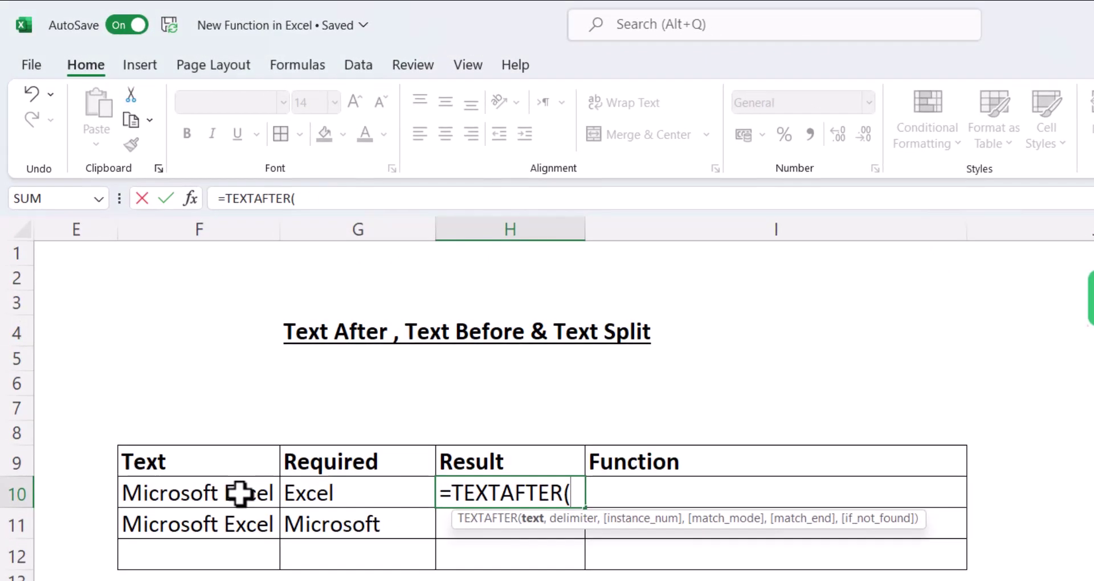
left_click(239, 492)
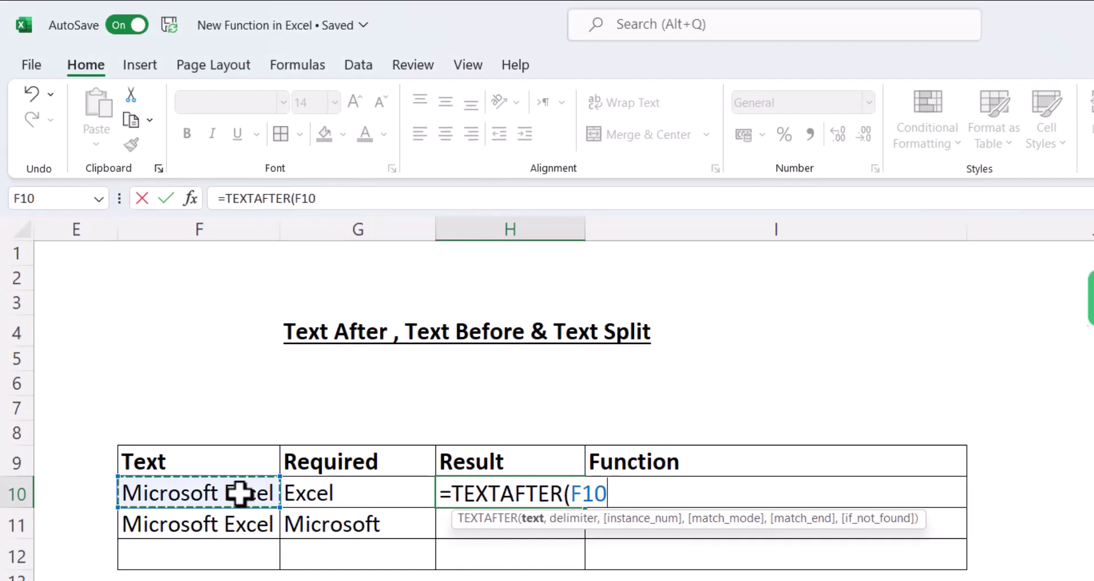
type(",")
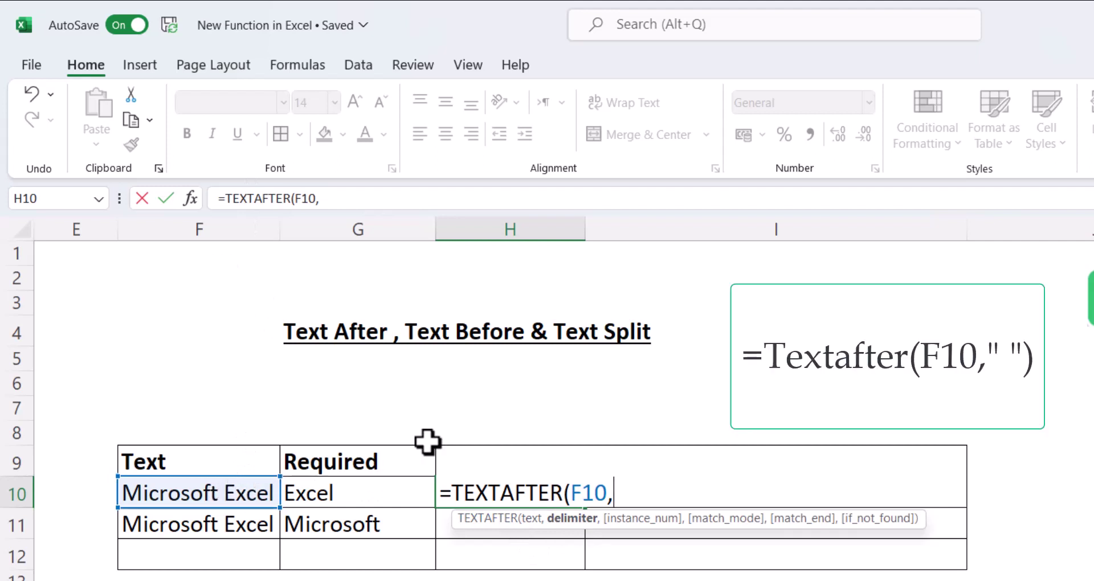
type("\"")
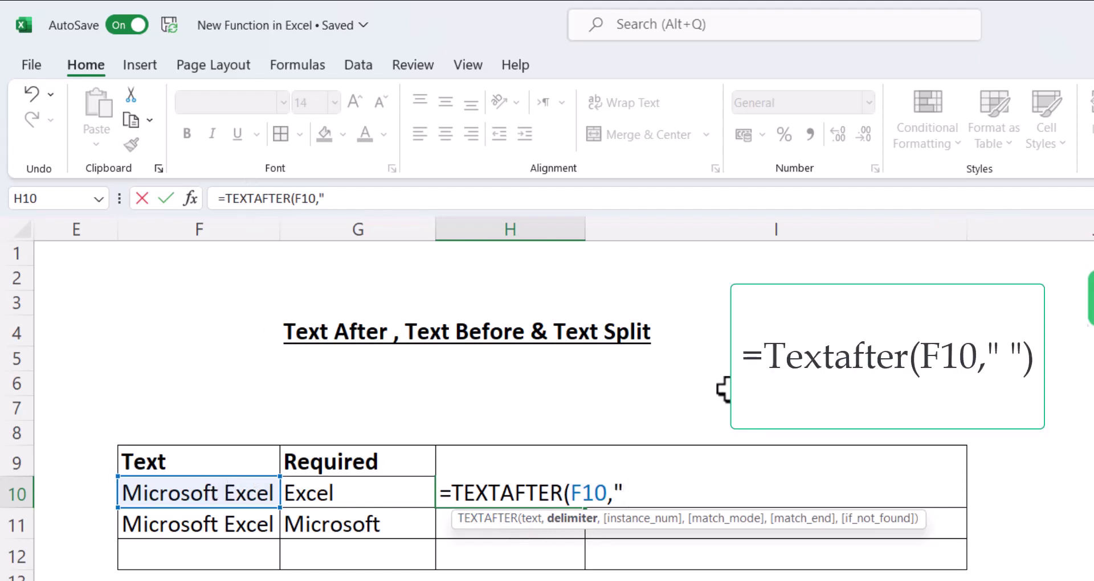
type(" \")")
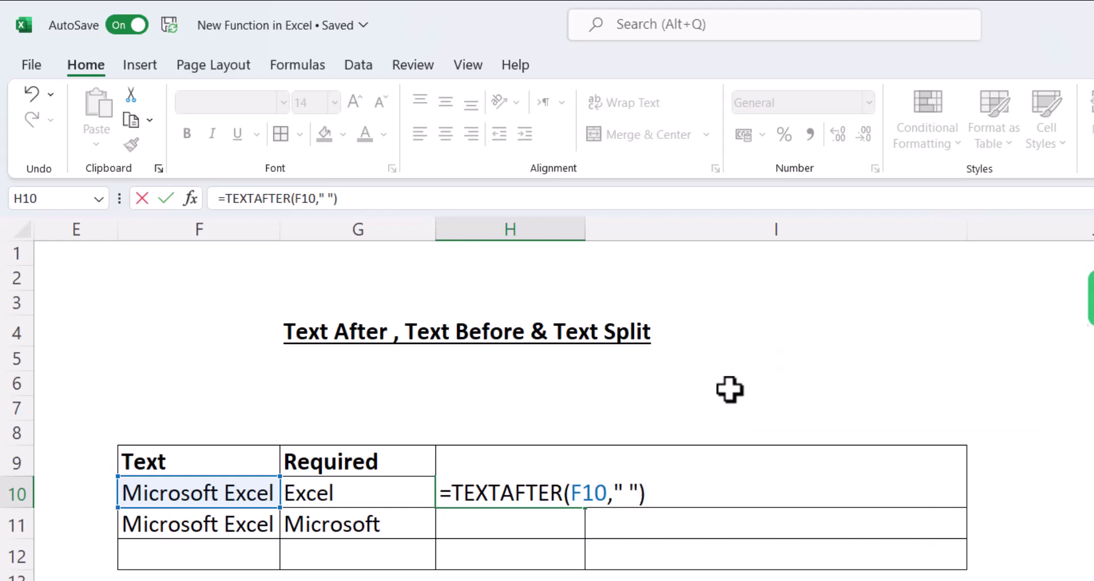
key("Return")
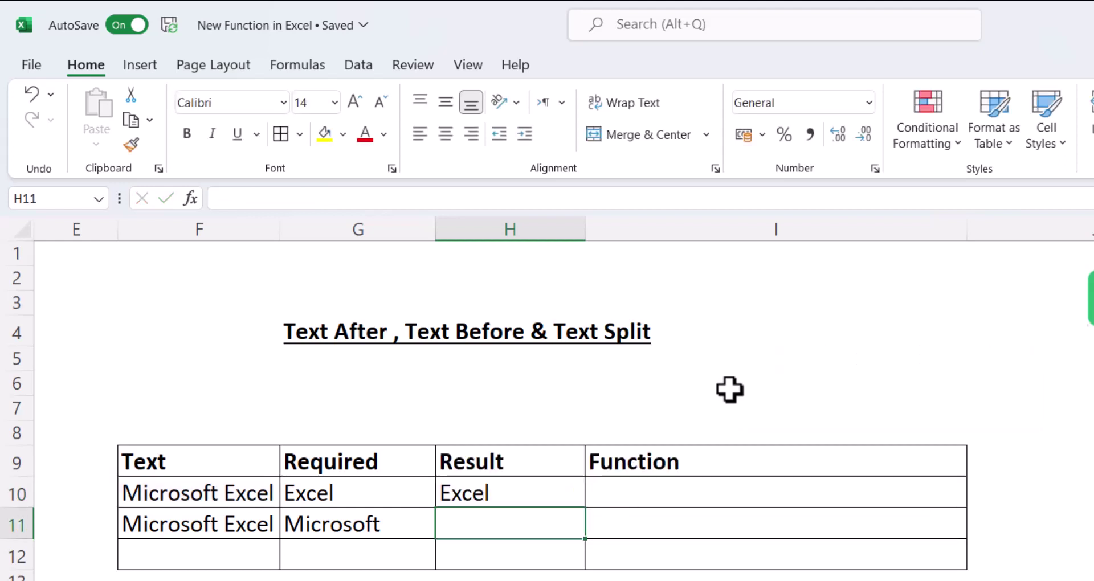
key("Up")
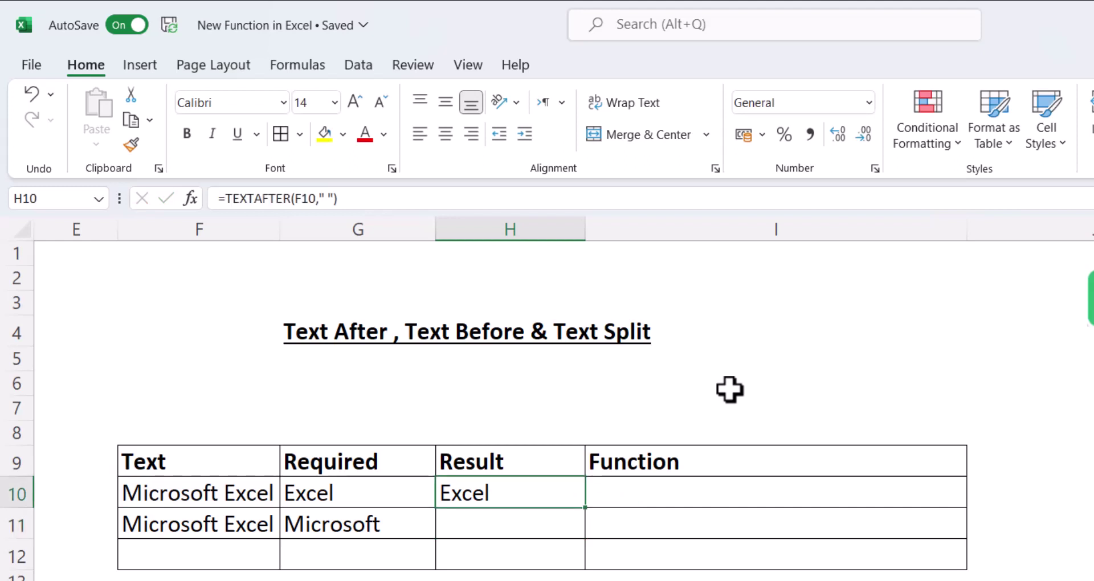
Enter =FORMULATEXT(H10) in I10 to display the TEXTAFTER formula as text
key("Right")
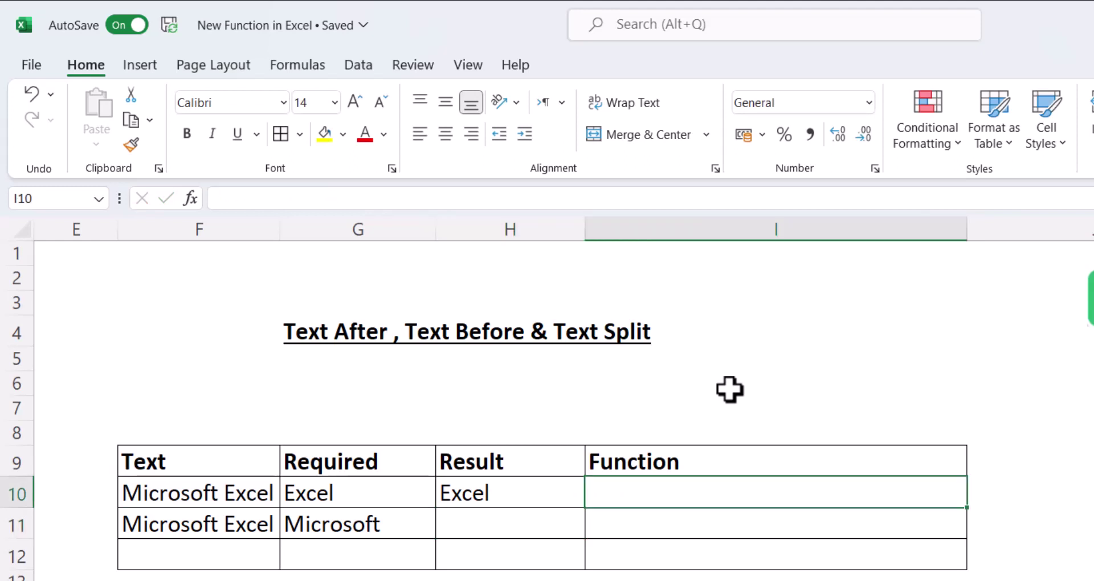
type("TE")
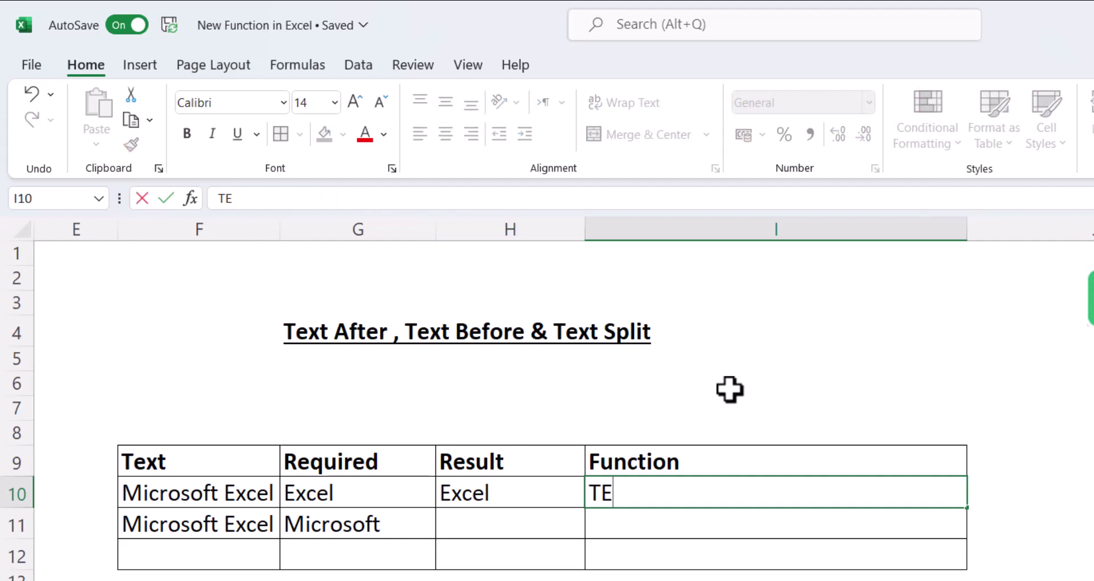
key("Escape")
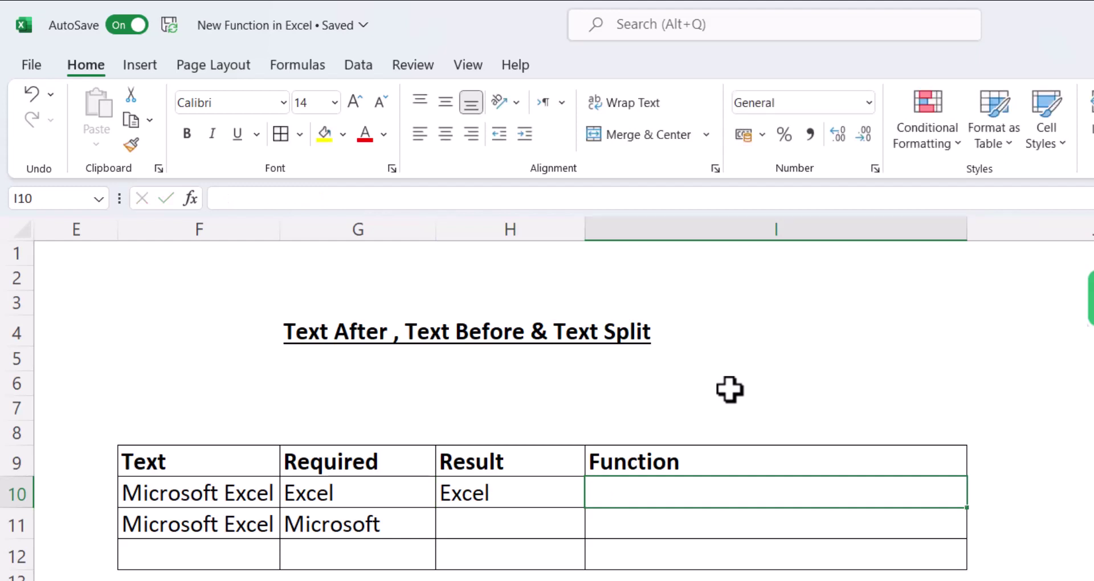
type("=")
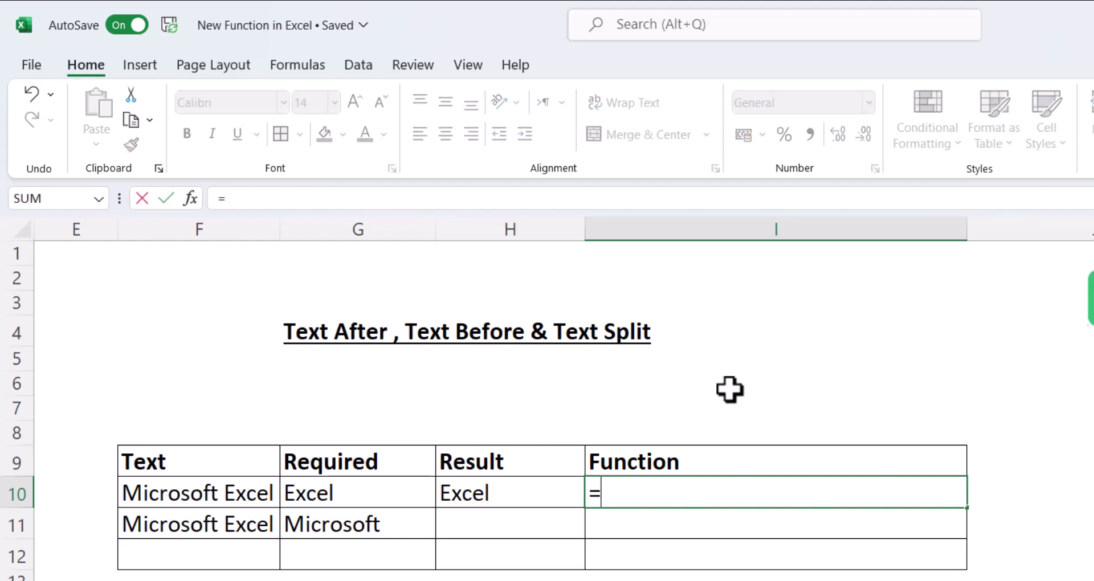
type("for")
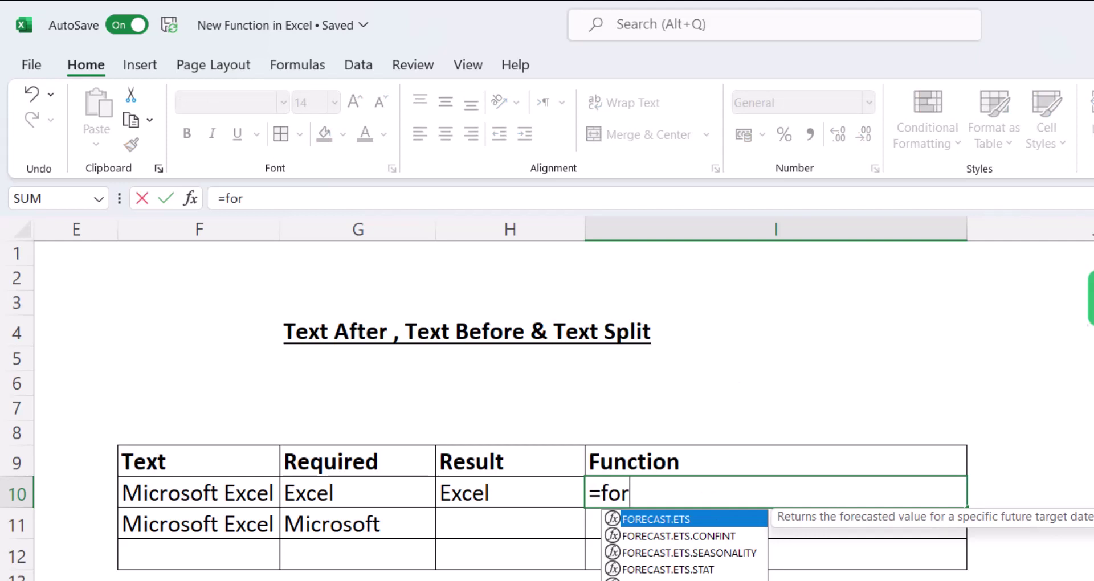
type("m")
key("Tab")
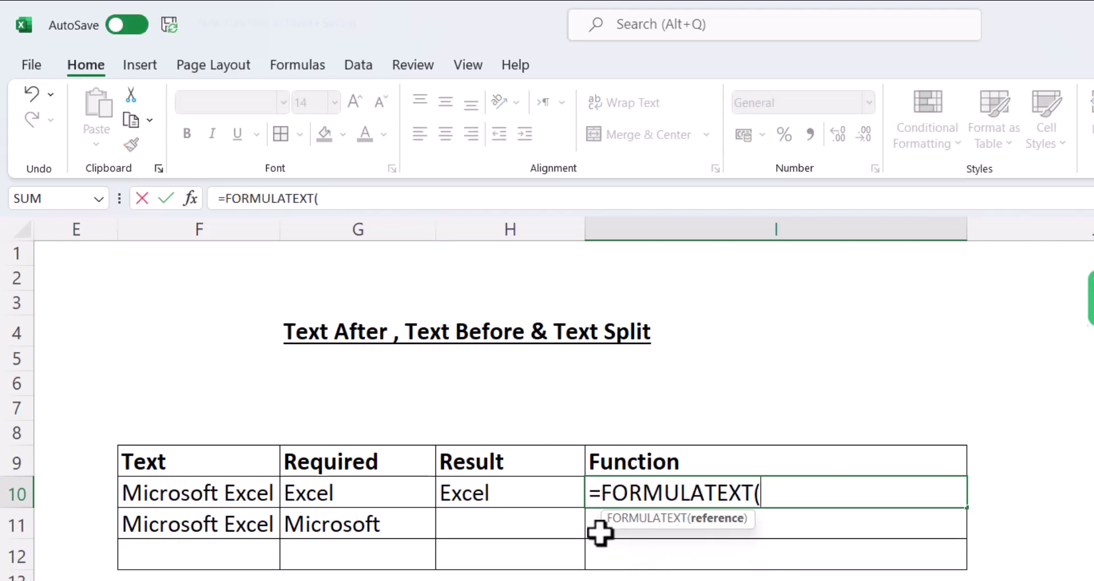
left_click(527, 498)
key("Return")
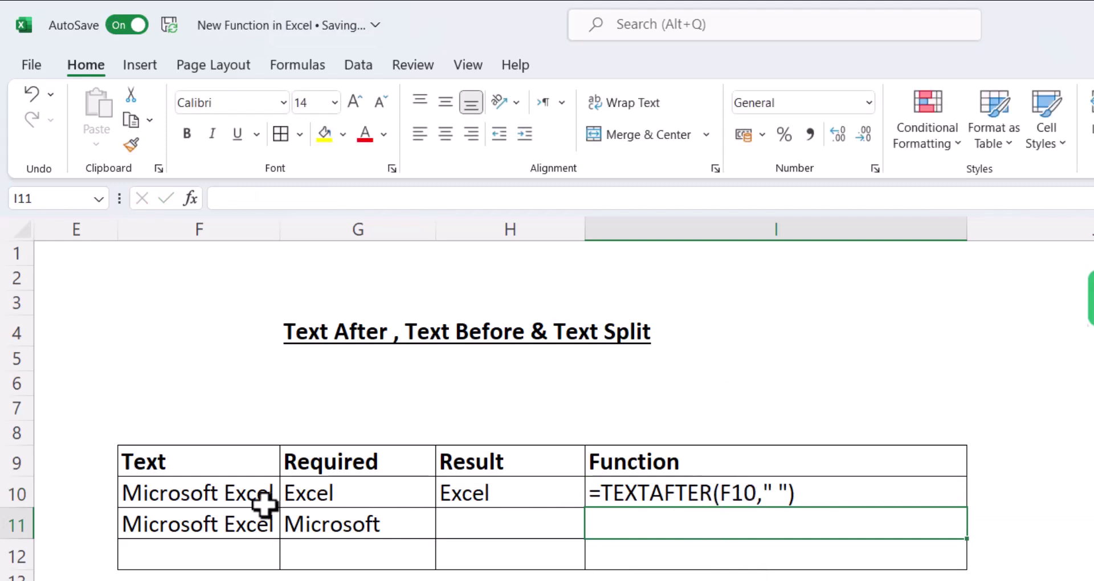
Enter =TEXTBEFORE(F11," ") in H11 so it returns Microsoft
left_click(501, 536)
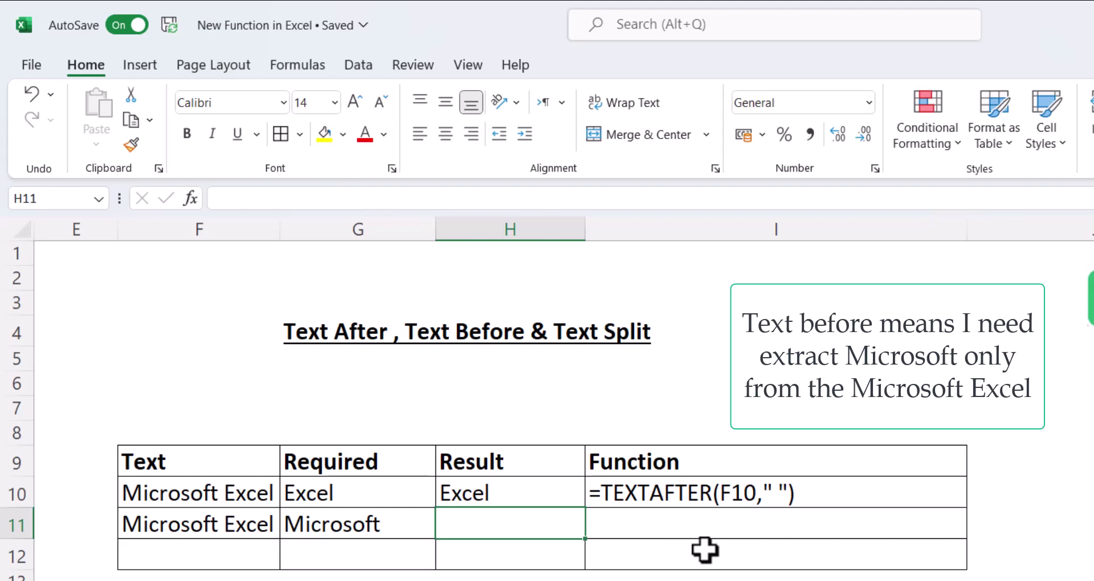
type("=t")
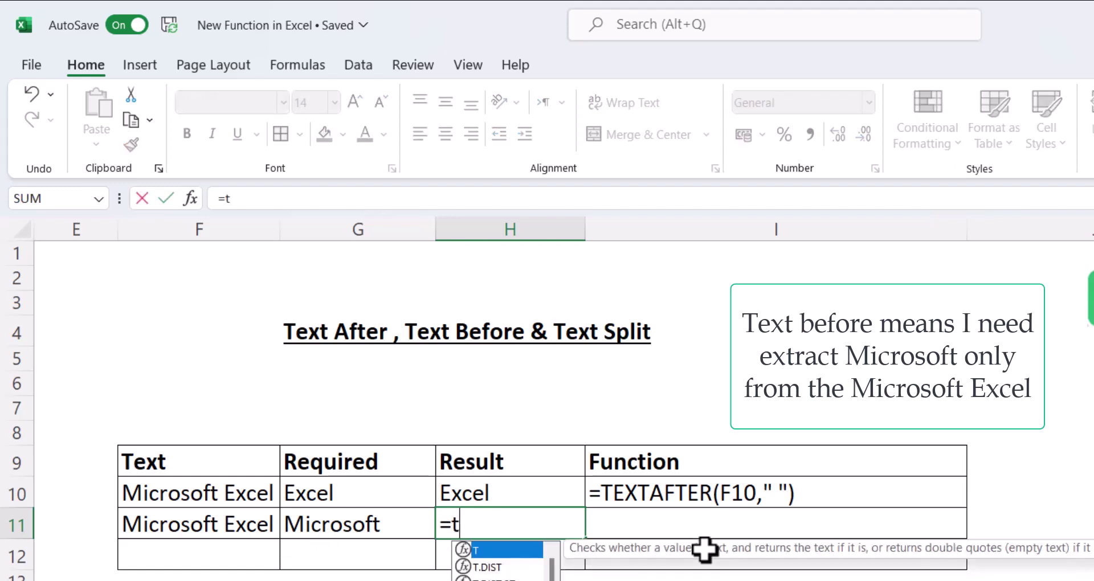
type("e")
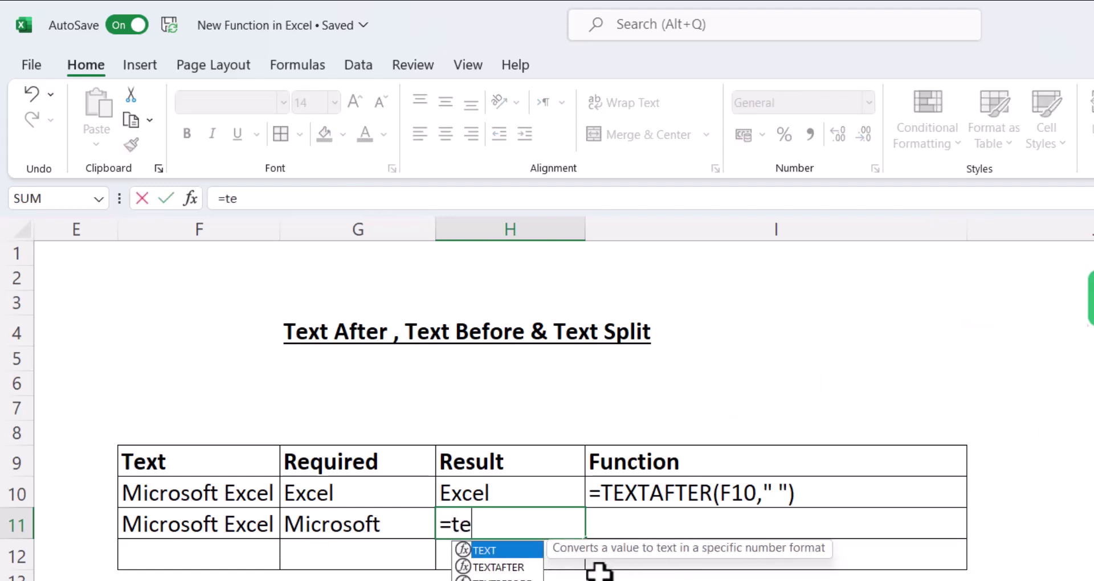
key("Down")
key("Down")
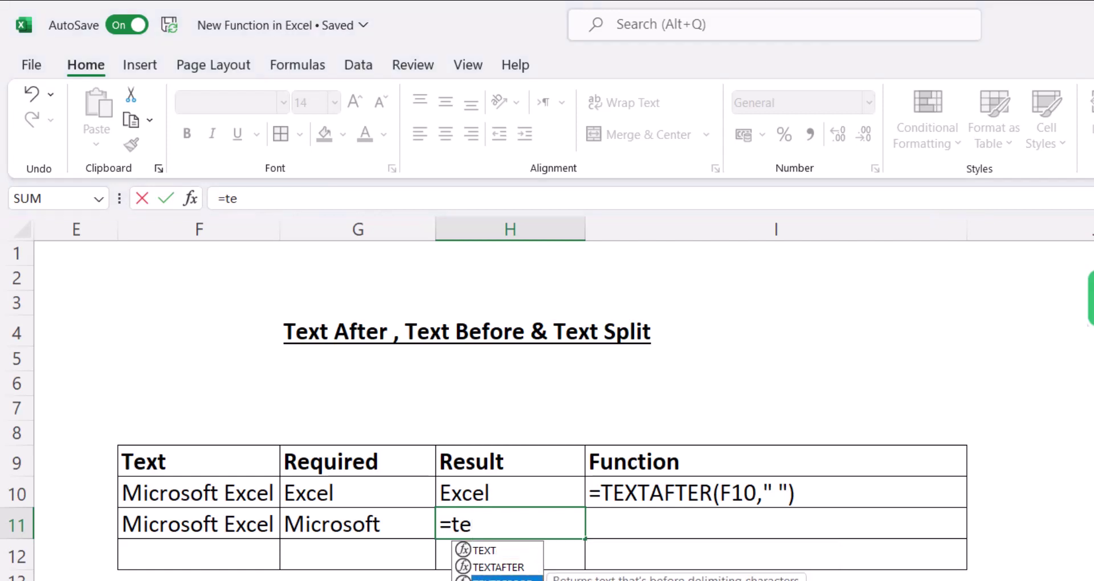
double_click(497, 578)
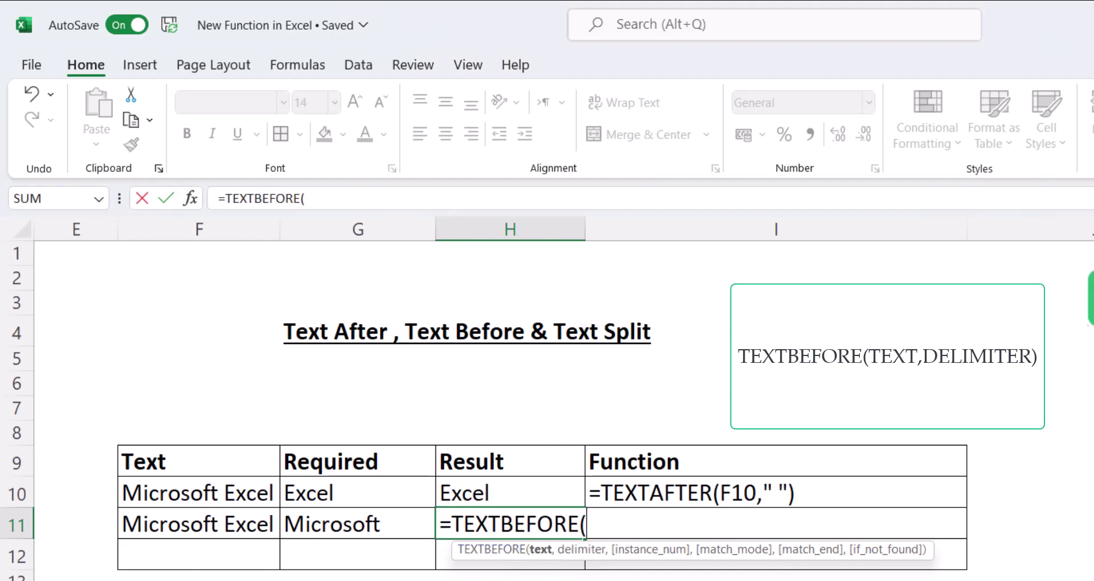
left_click(225, 530)
type(",\"")
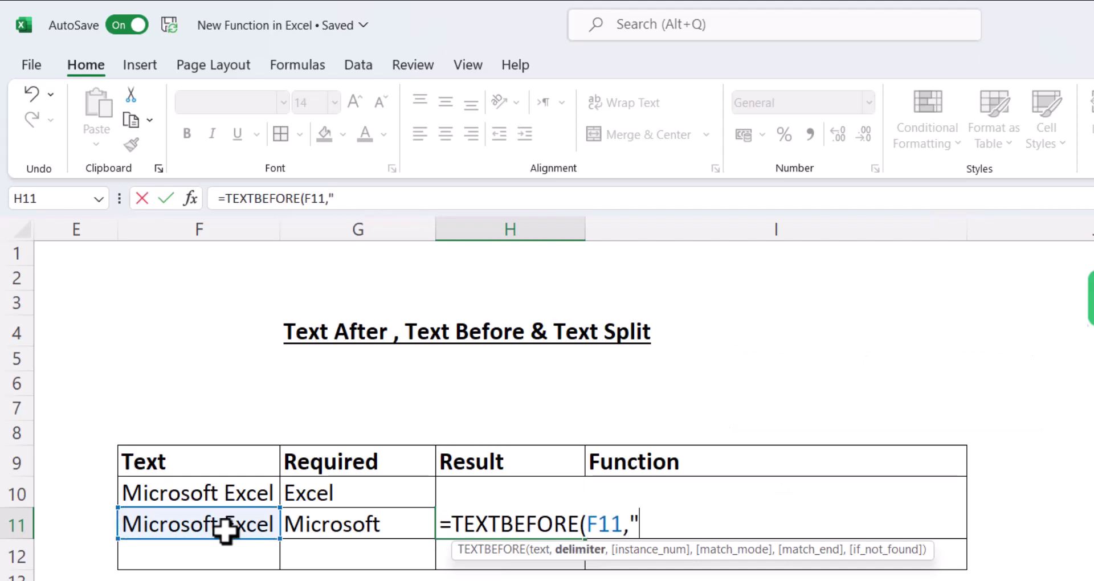
type(" \"")
type(")")
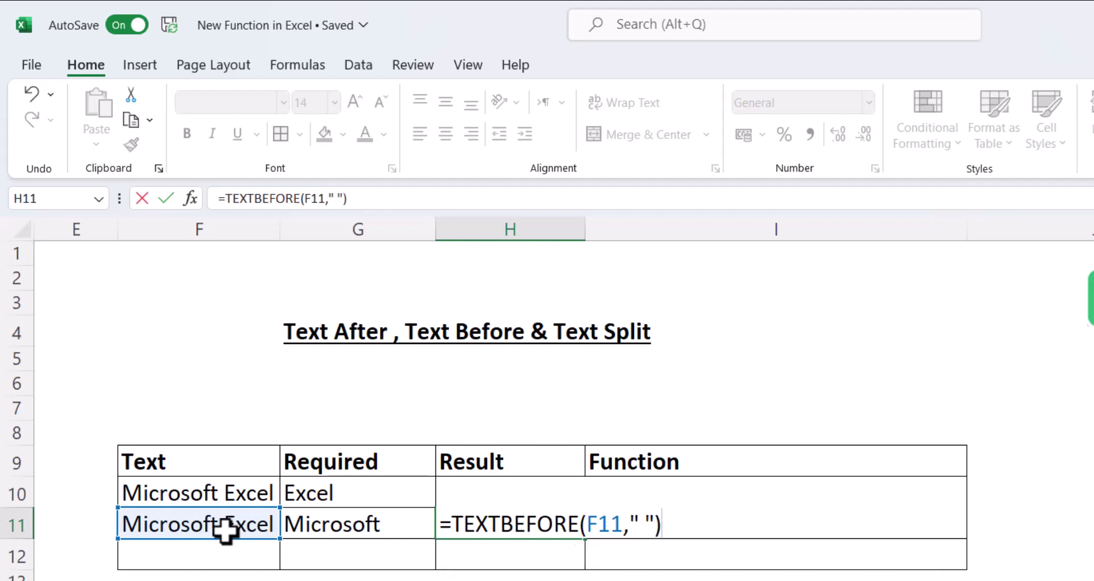
key("Return")
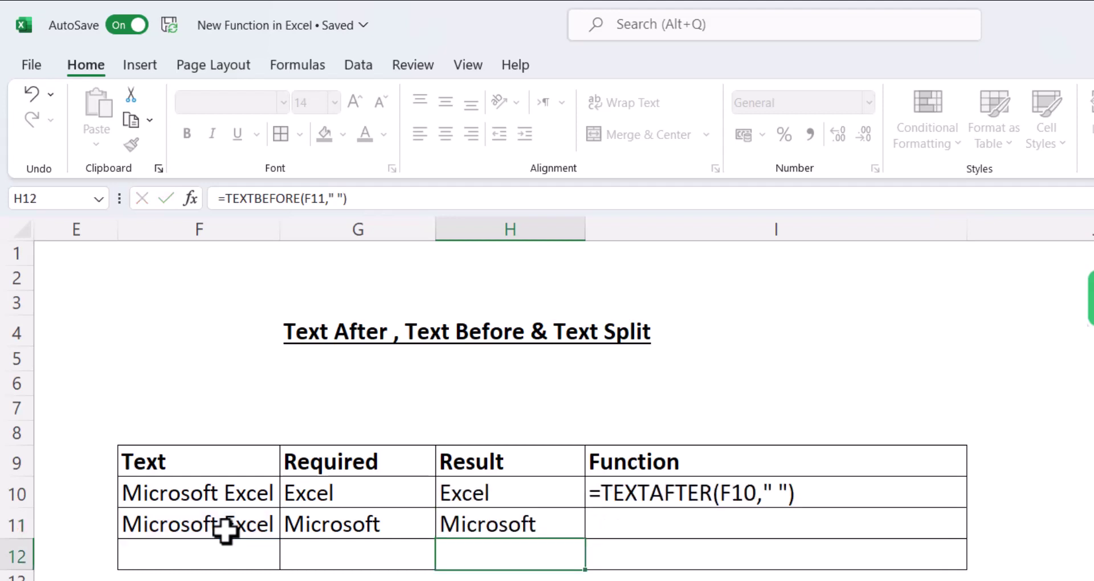
key("Up")
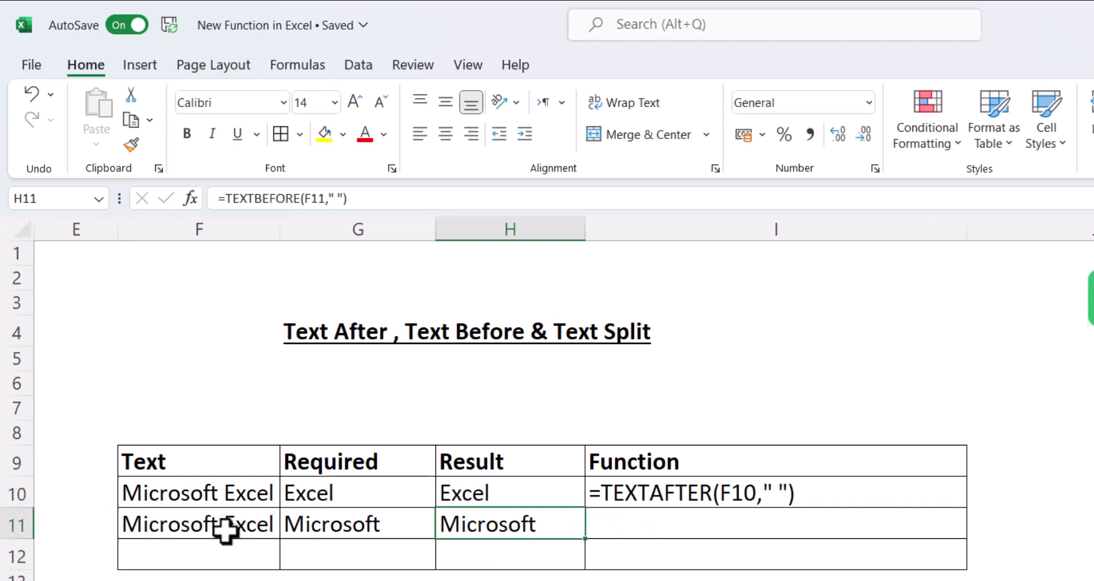
key("Right")
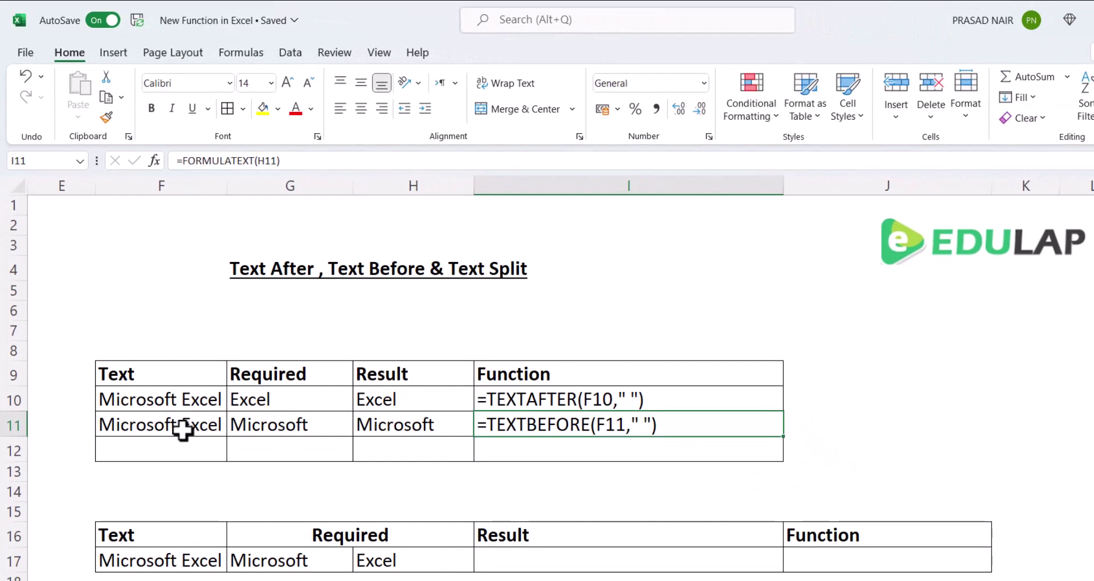
Move to row 17 and check the source text and the required values Microsoft and Excel
key("Down")
key("Down")
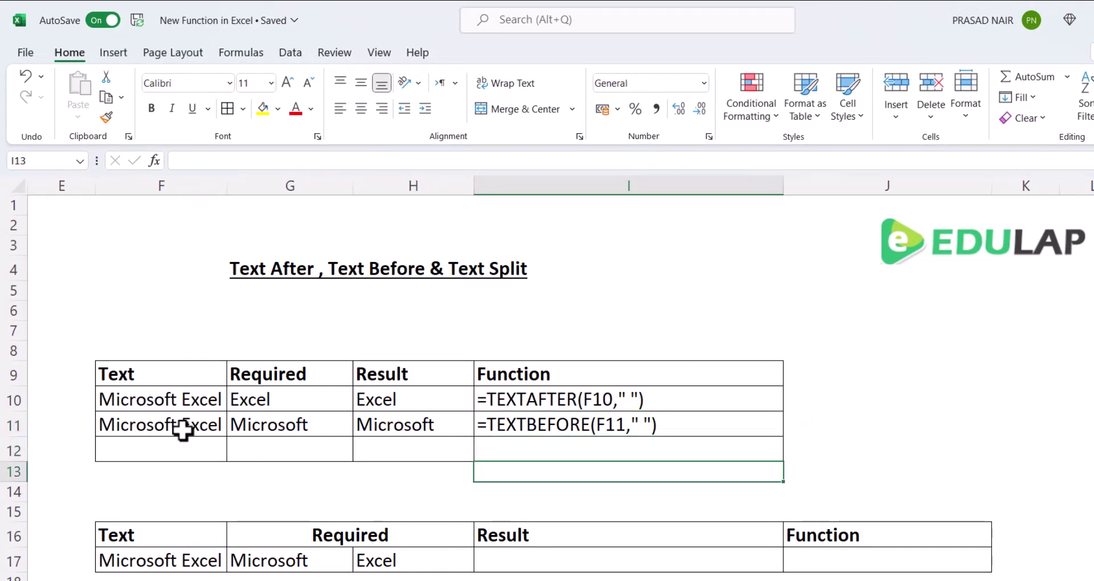
key("Down")
key("Down")
key("Down")
key("Down")
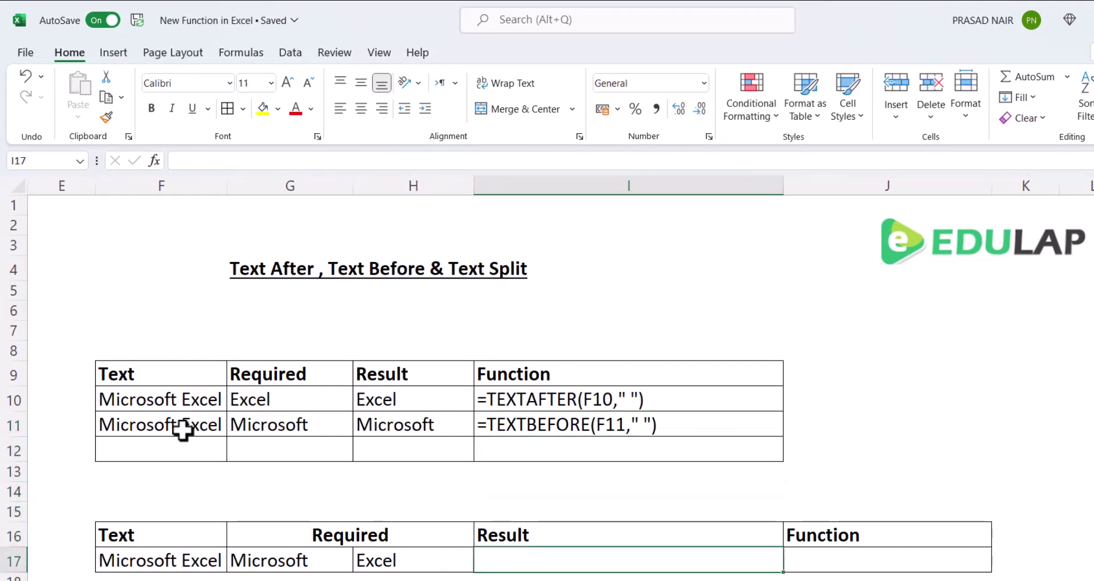
key("Left")
key("Left")
key("Left")
key("Left")
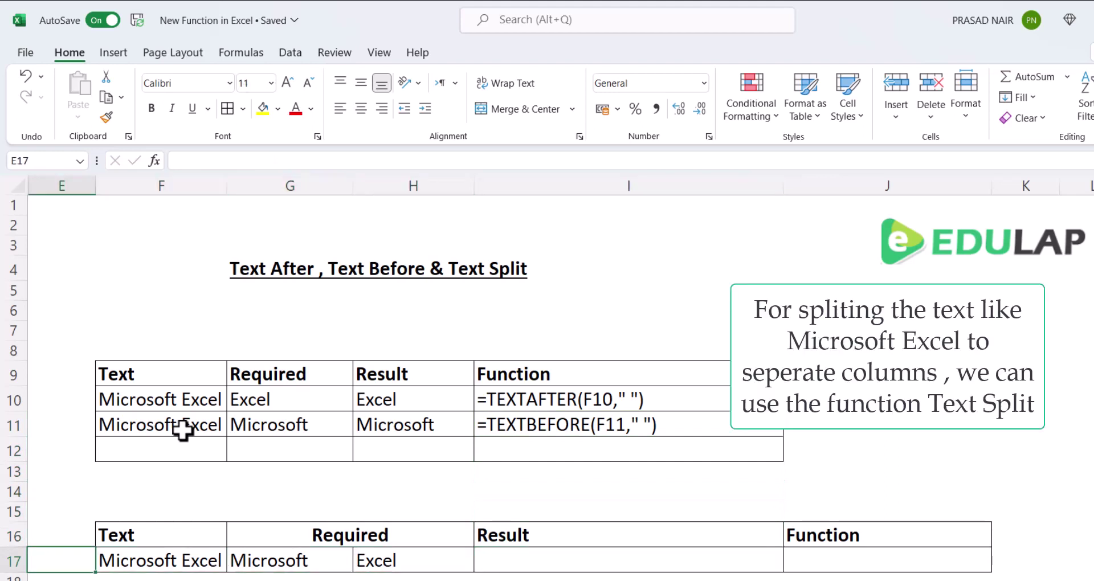
key("Right")
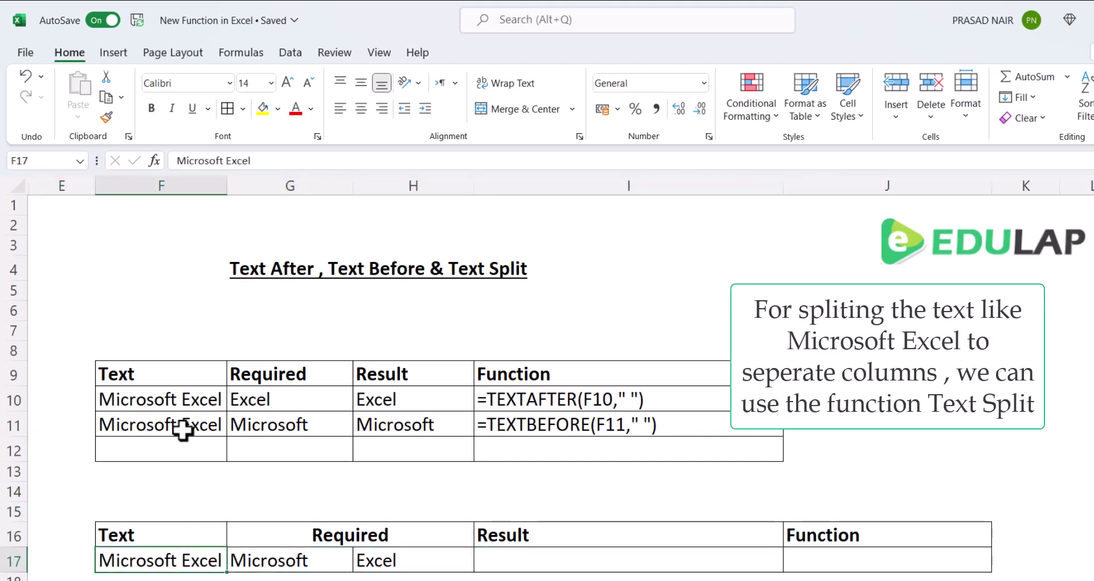
key("Right")
key("Right")
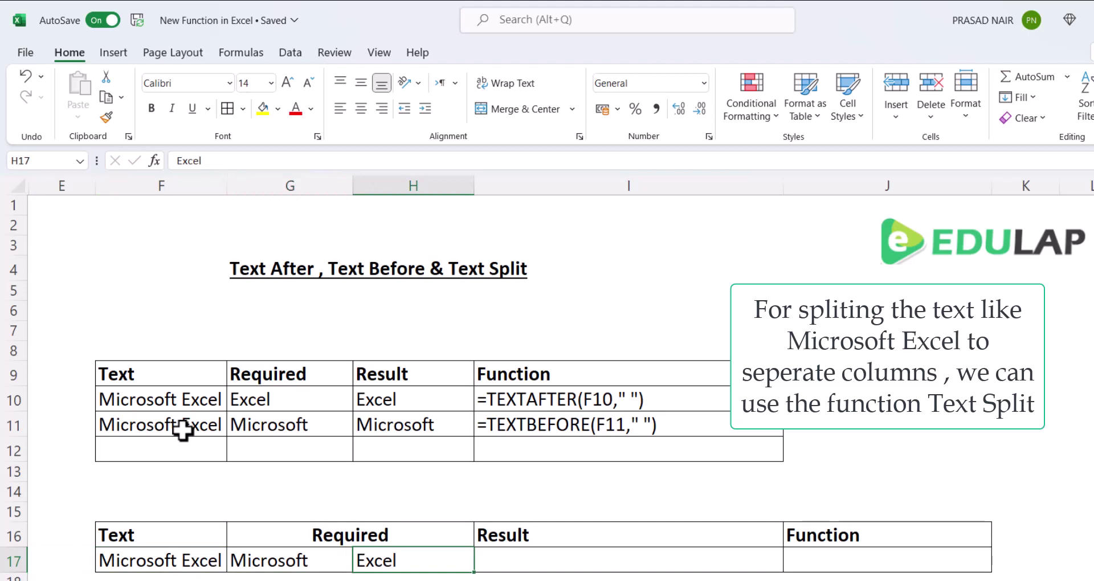
key("Right")
key("Up")
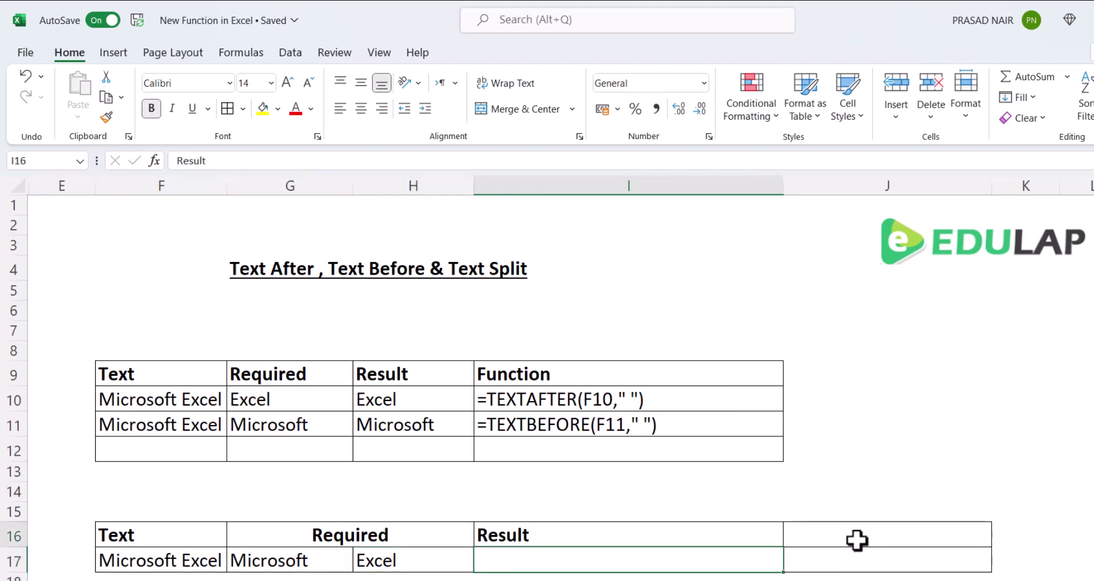
key("Down")
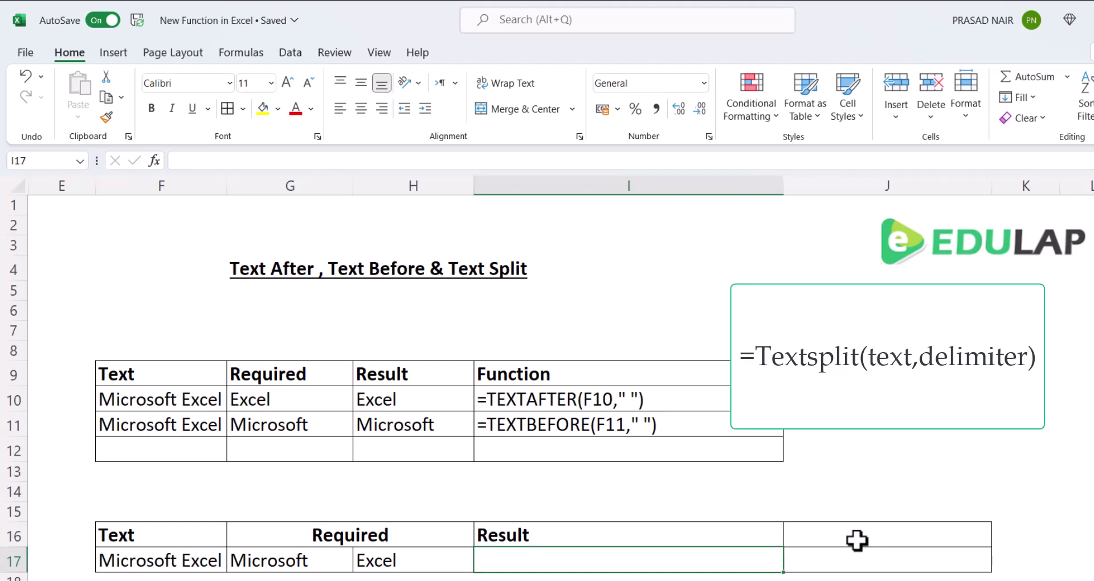
Enter =TEXTSPLIT(F17," ") in I17, spilling Microsoft into I17 and Excel into J17
type("=")
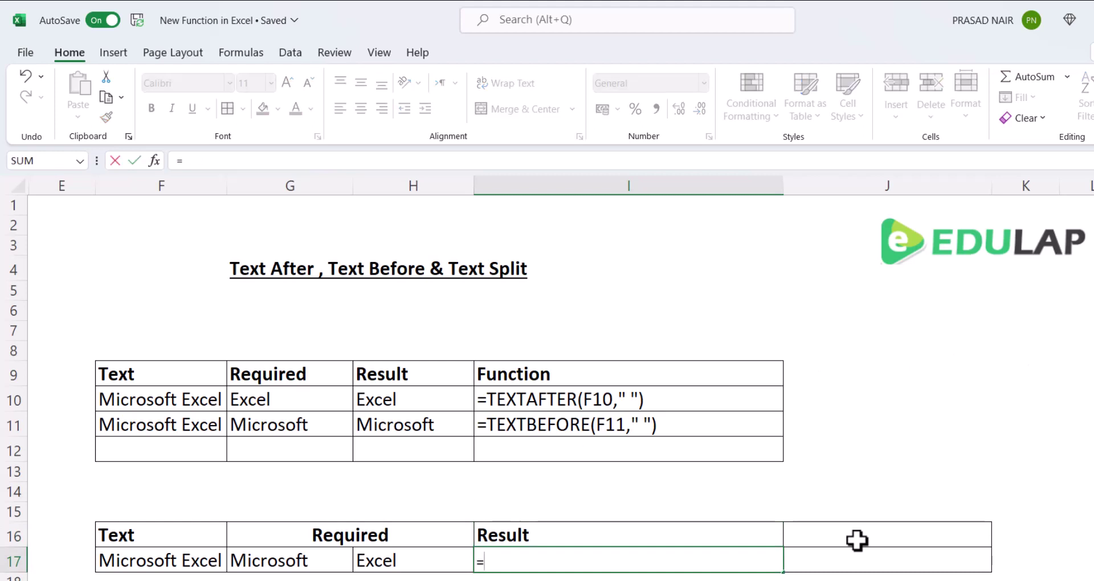
type("te")
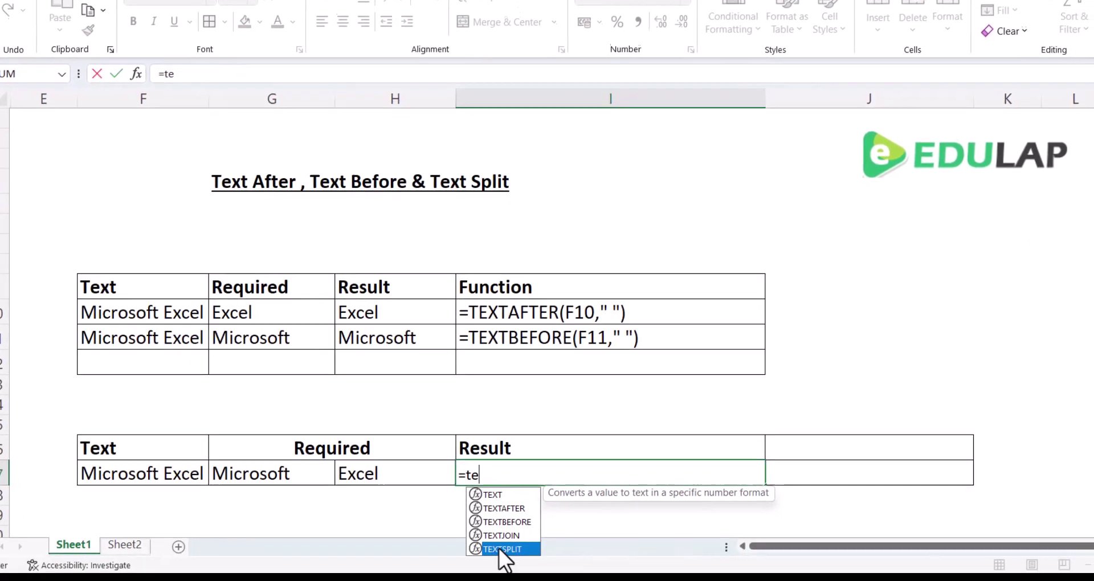
double_click(498, 548)
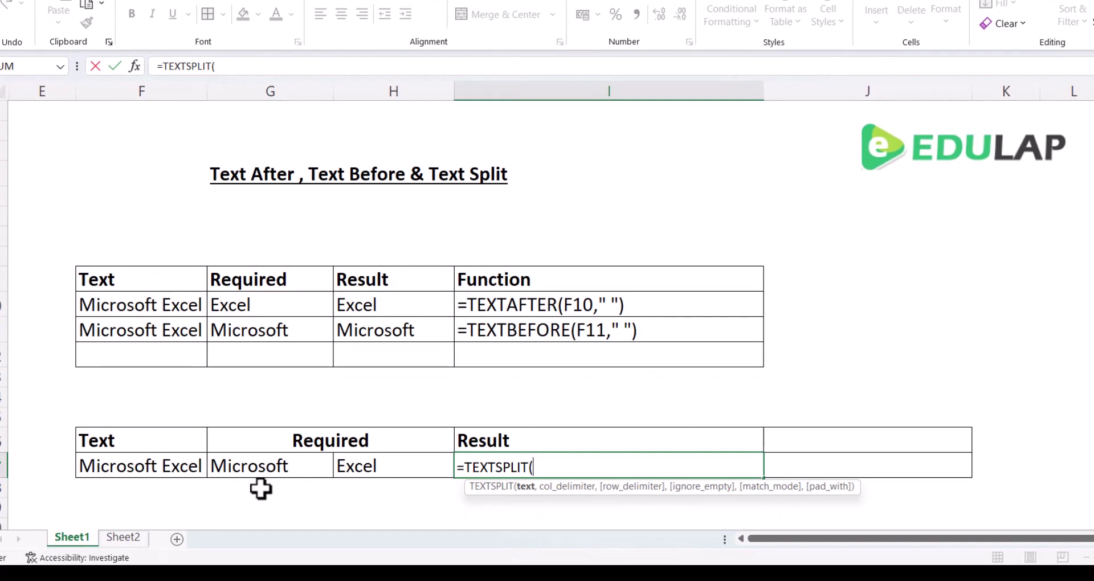
left_click(172, 462)
type(",\" \"")
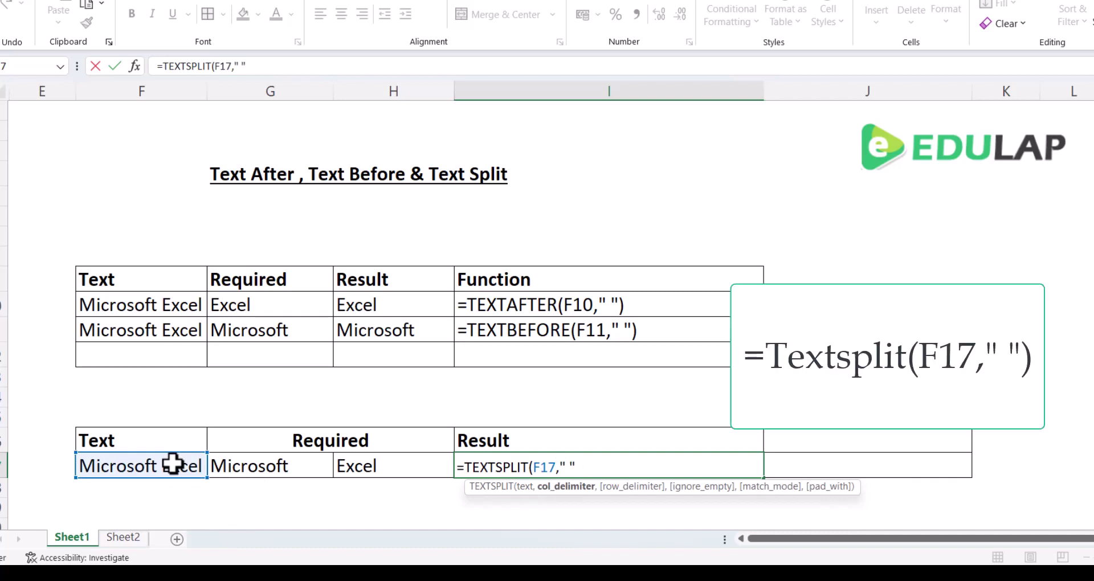
type(")")
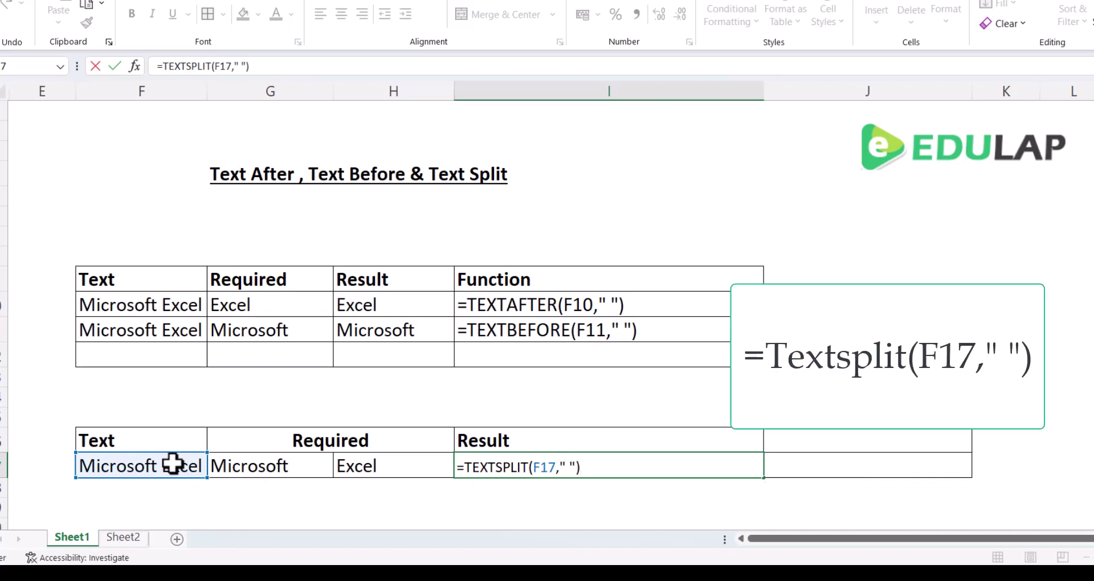
key("Return")
key("Up")
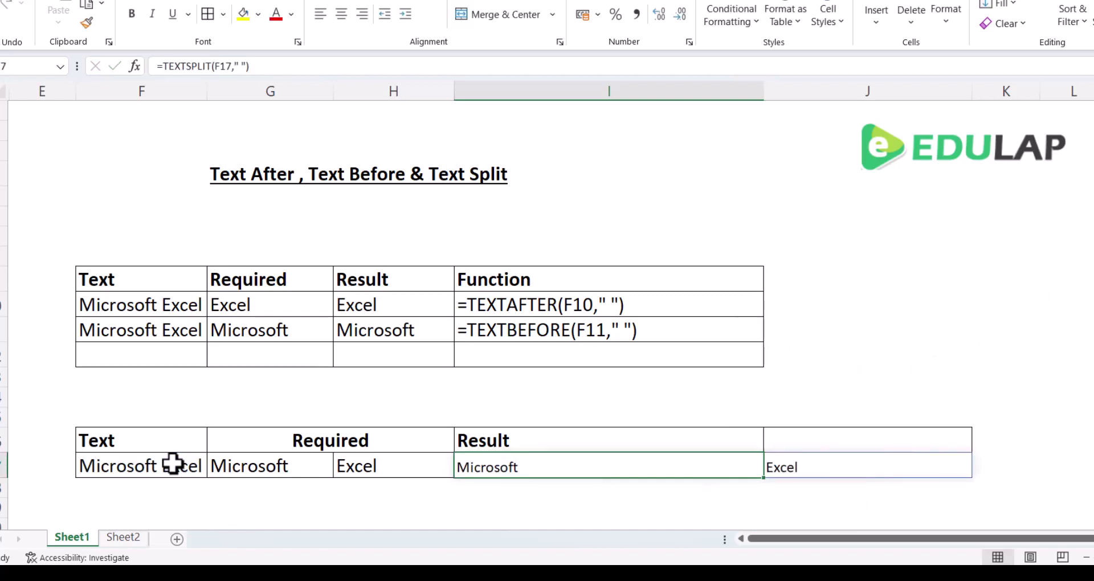
key("Right")
key("Left")
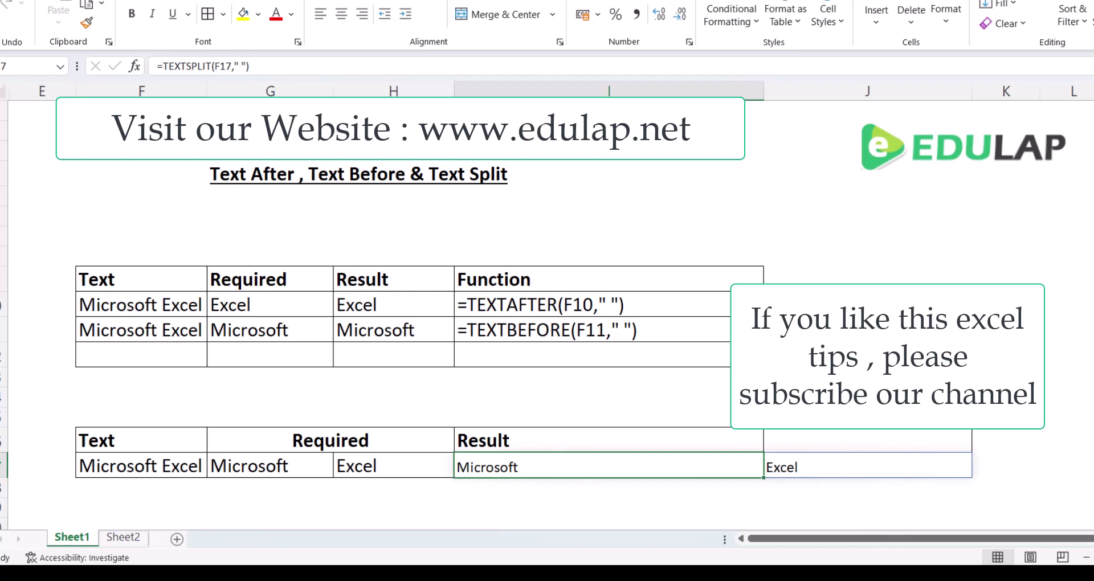
mouse_move(904, 542)
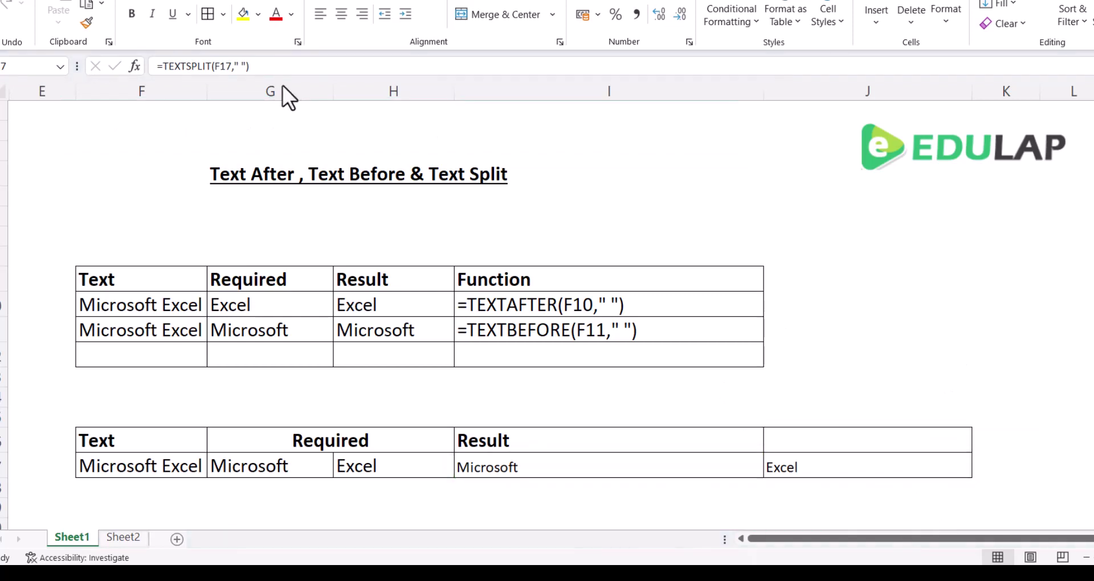